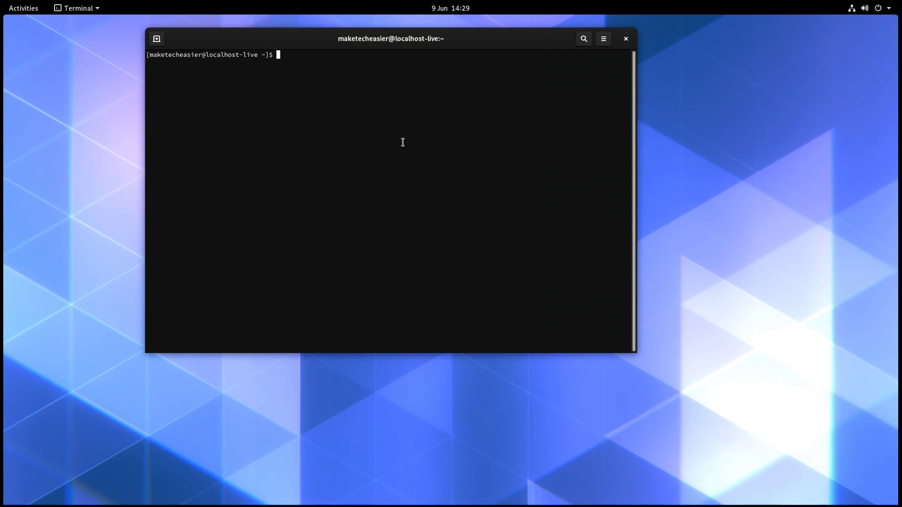
# - Run 'sudo dnf update -y' with the sudo password to update the system
pyautogui.rightClick(452, 156)
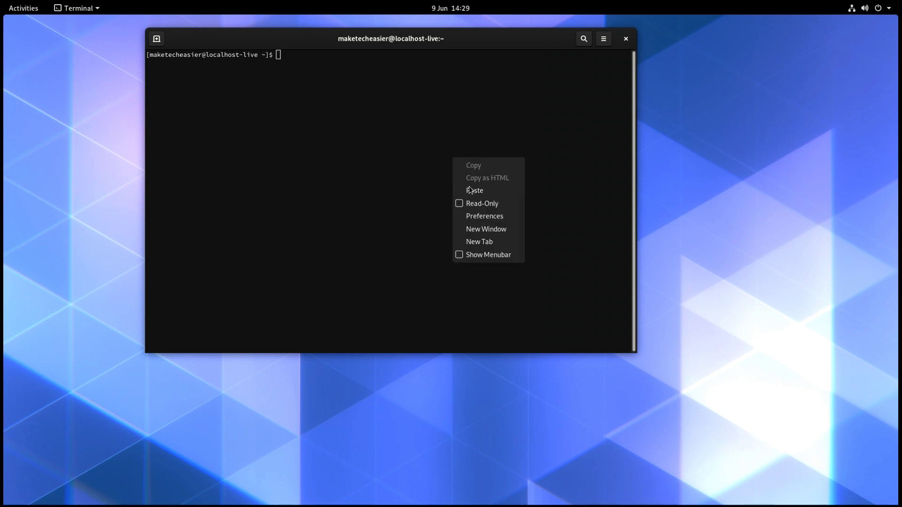
pyautogui.click(481, 195)
pyautogui.press('Return')
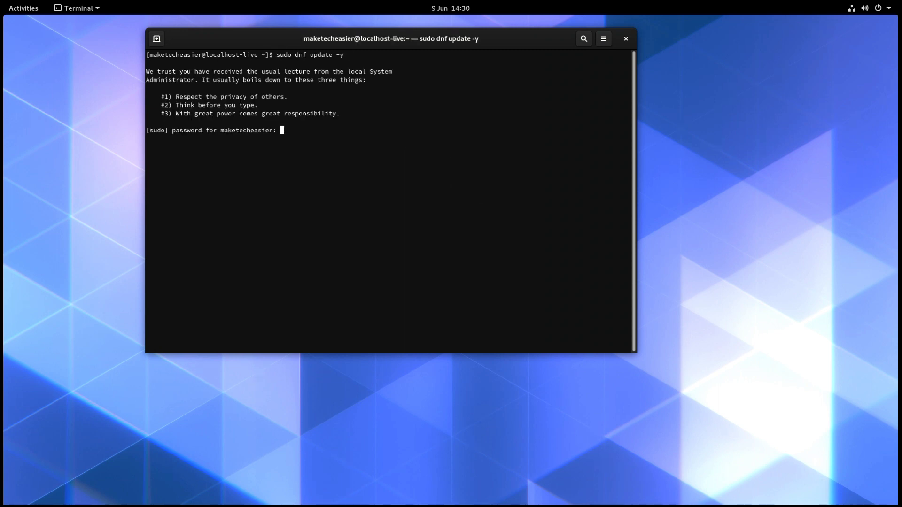
pyautogui.press('Return')
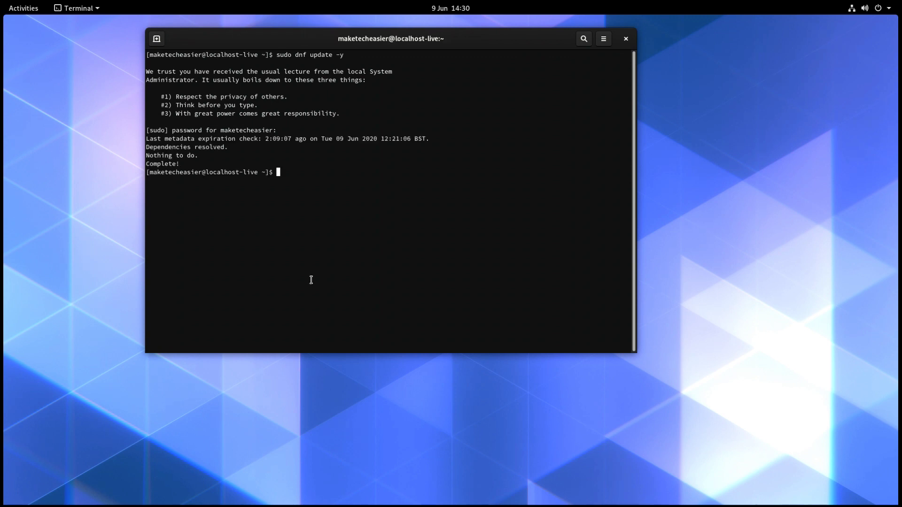
# - Install Cockpit and its dependencies with 'sudo dnf install cockpit -y'
pyautogui.rightClick(528, 279)
pyautogui.click(581, 313)
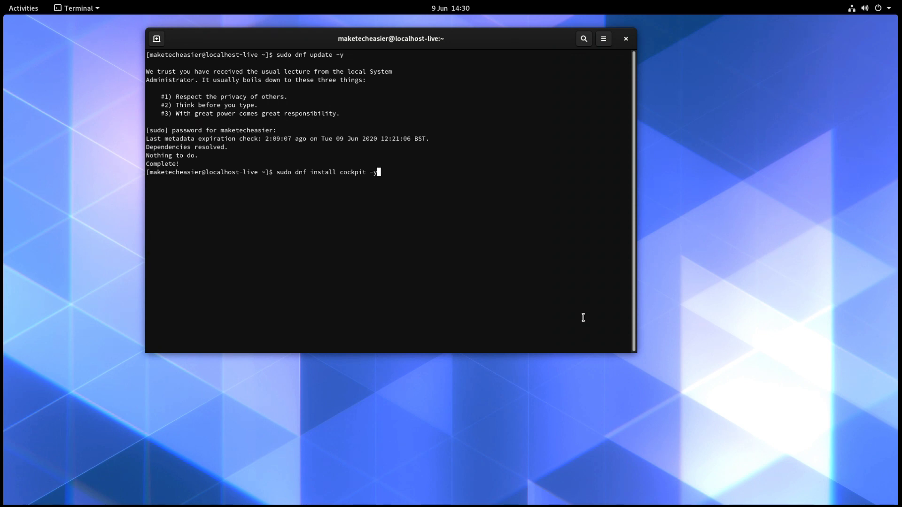
pyautogui.press('Return')
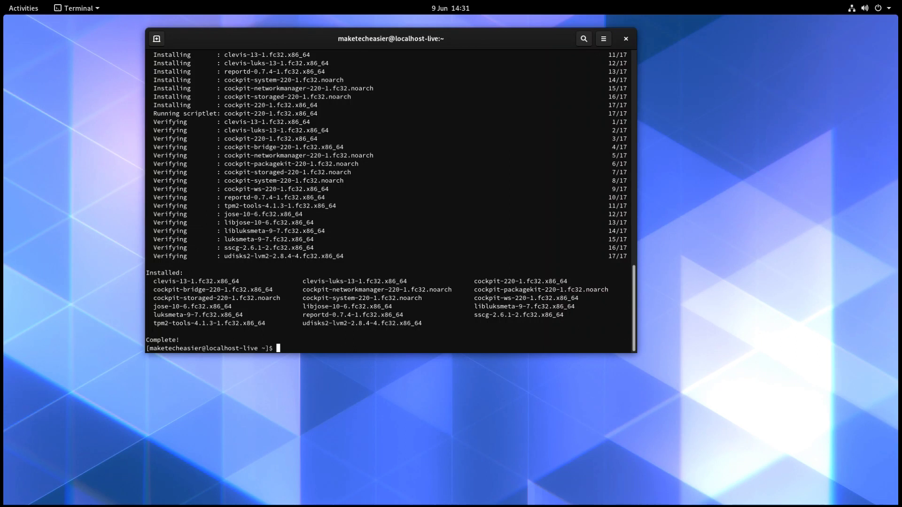
# - Install the Headless Management package group with dnf groupinstall
pyautogui.rightClick(578, 341)
pyautogui.click(621, 374)
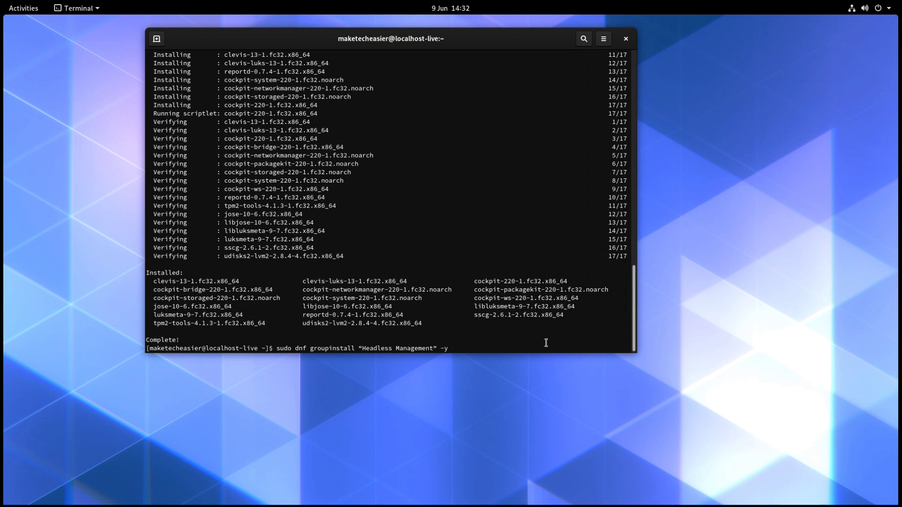
pyautogui.press('Return')
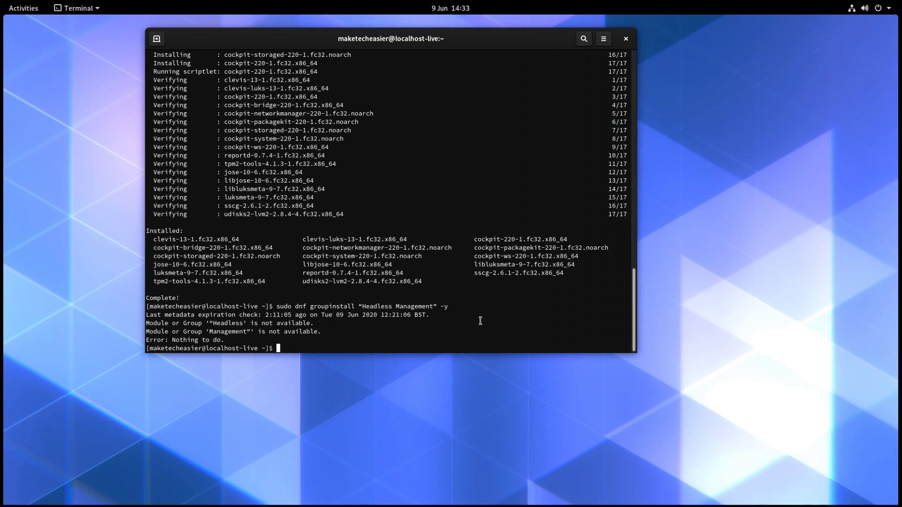
# - Permanently allow cockpit in the public firewall zone with firewall-cmd
pyautogui.rightClick(492, 330)
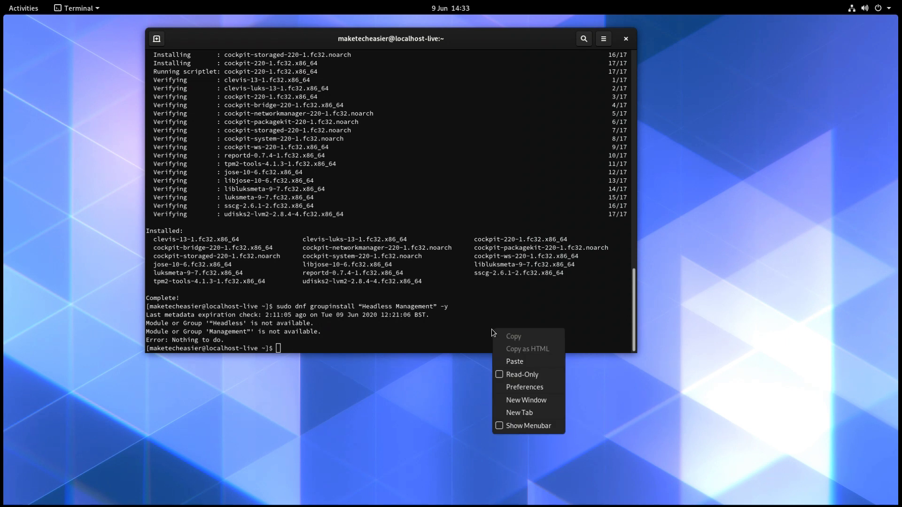
pyautogui.click(526, 365)
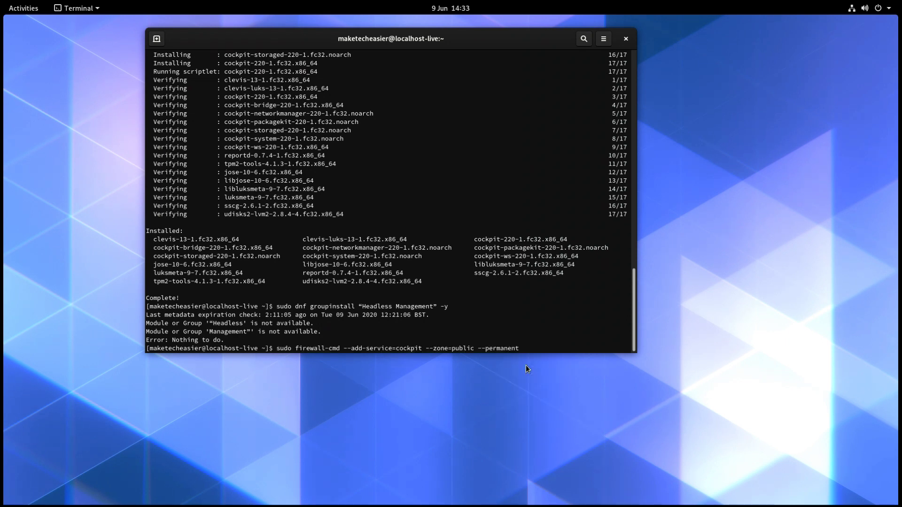
pyautogui.press('Return')
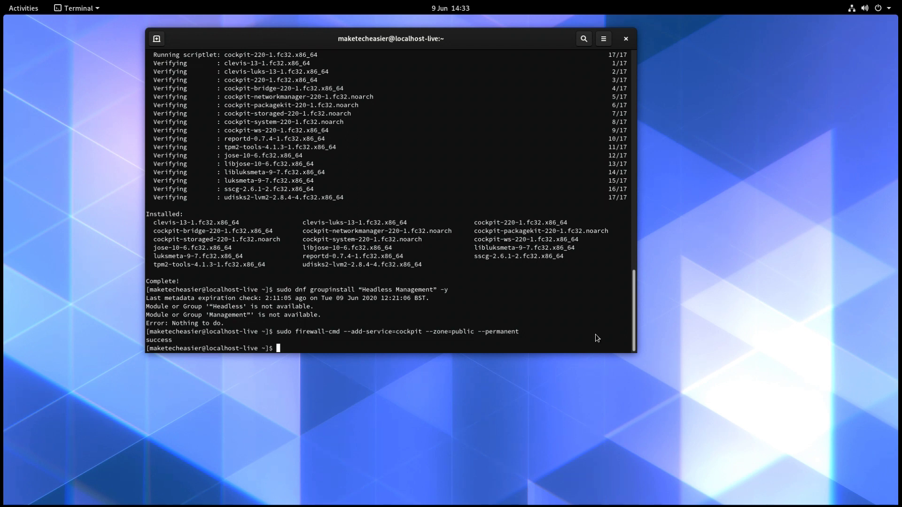
# - Enable and start cockpit.socket with systemctl
pyautogui.rightClick(582, 332)
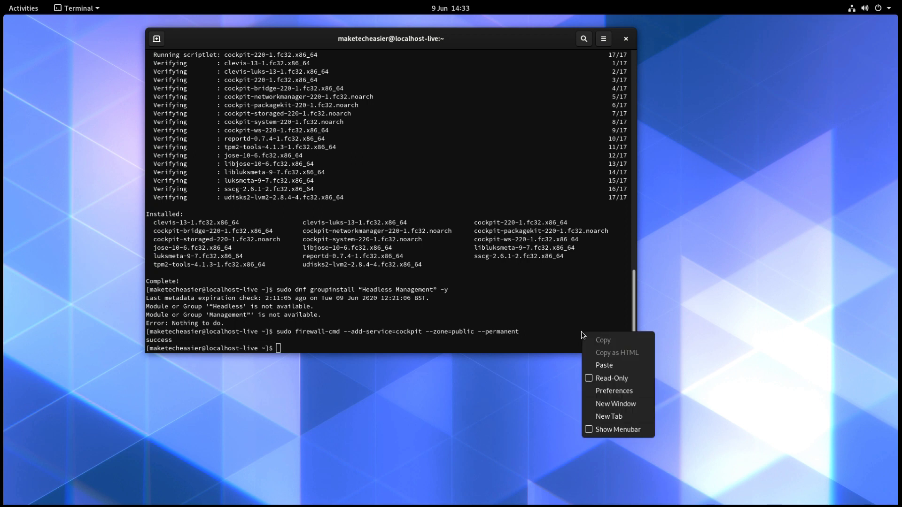
pyautogui.click(612, 366)
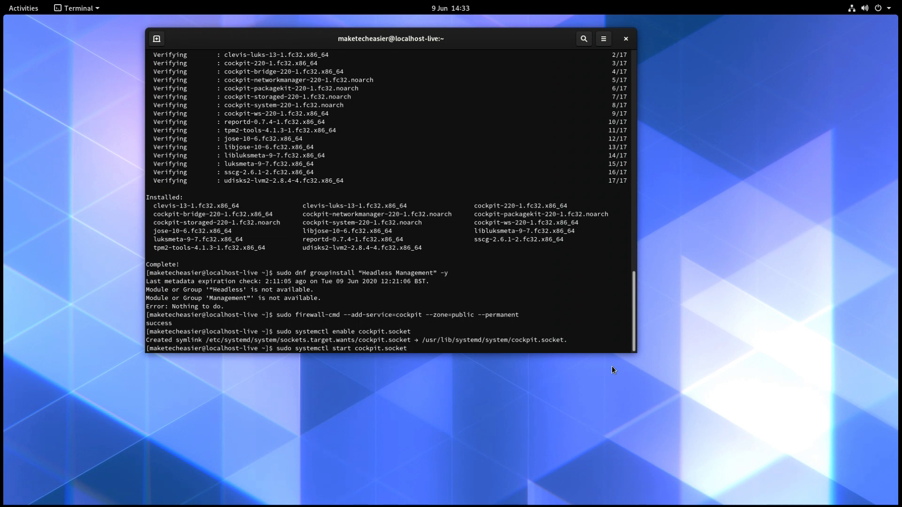
pyautogui.press('Return')
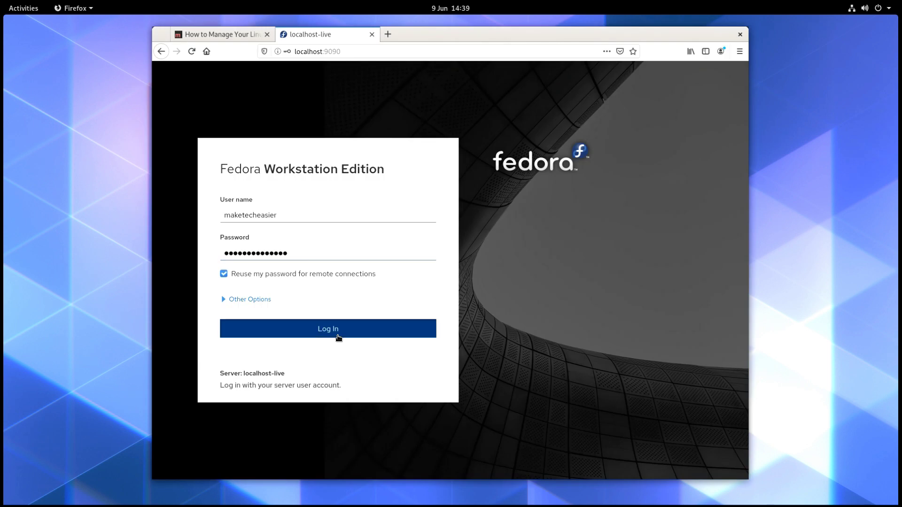
# - Log in to Cockpit at localhost:9090 to reach the localhost.localdomain Overview
pyautogui.click(338, 336)
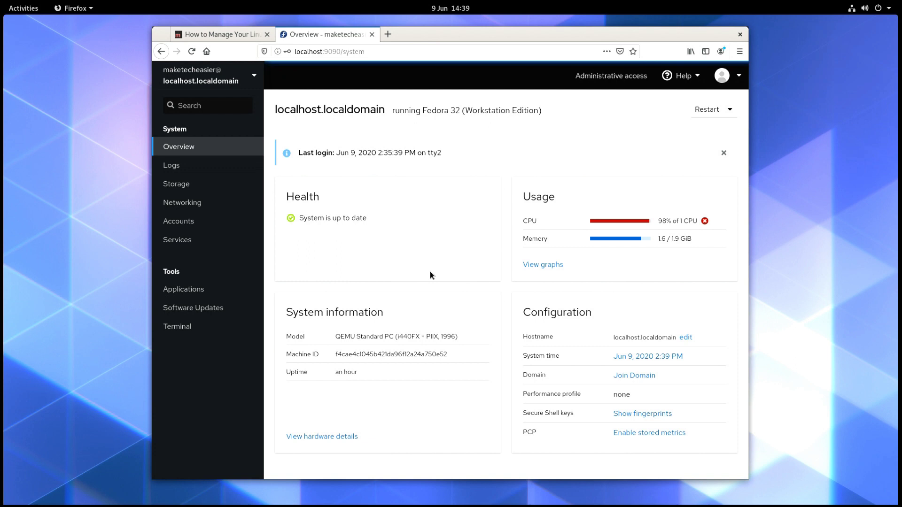
# - Show the Logs page with Error and above entries from June 9, 2020
pyautogui.click(186, 166)
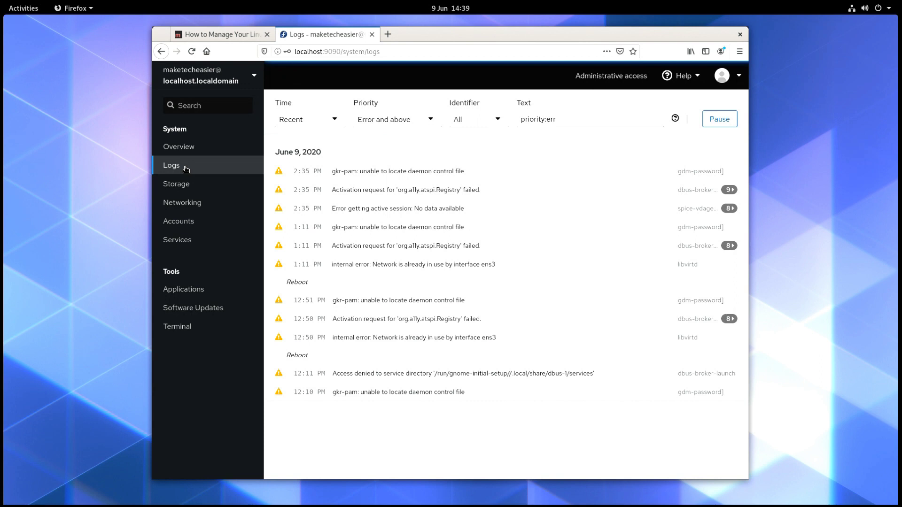
pyautogui.click(186, 169)
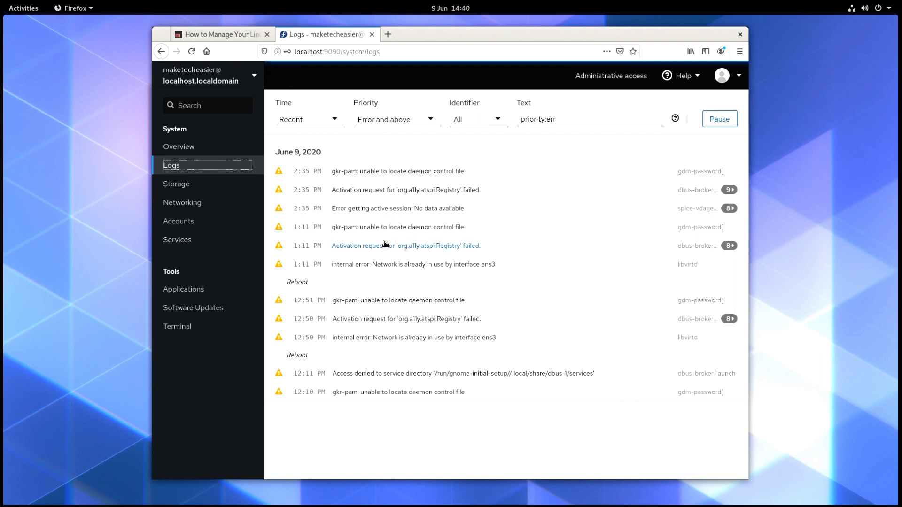
# - Browse the Storage page with filesystems / (6.03/12.2 GiB) and /boot
pyautogui.click(205, 185)
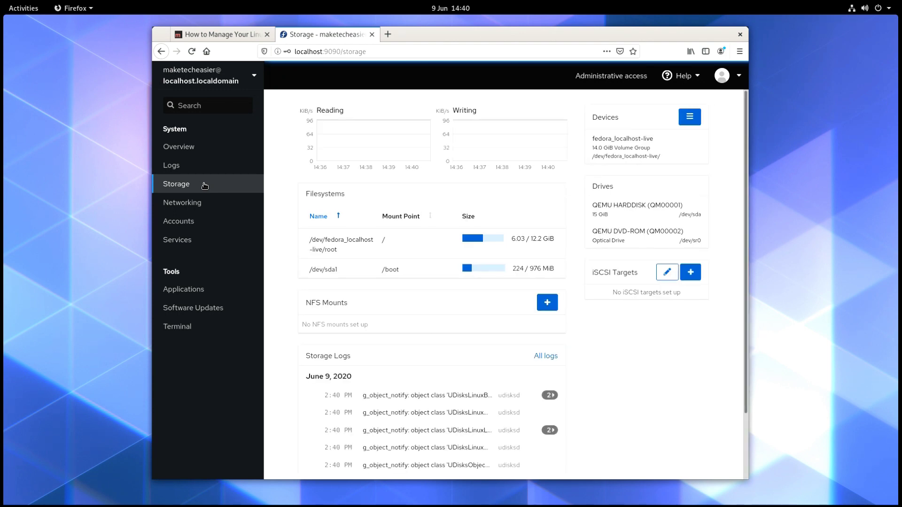
pyautogui.click(216, 184)
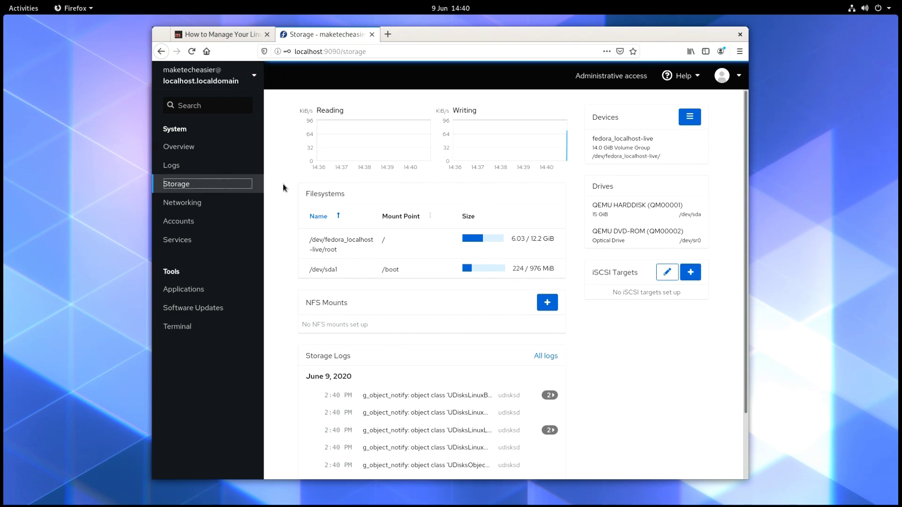
pyautogui.scroll(-3, 283, 184)
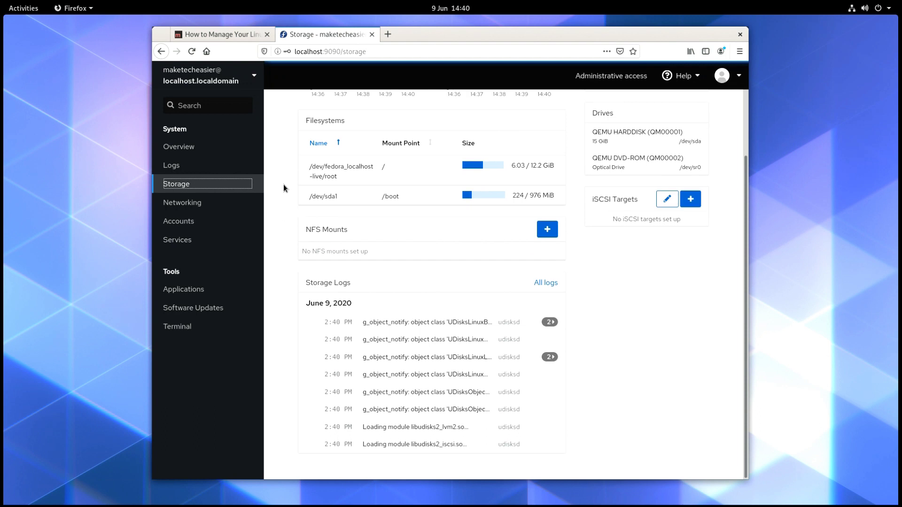
pyautogui.scroll(3, 283, 184)
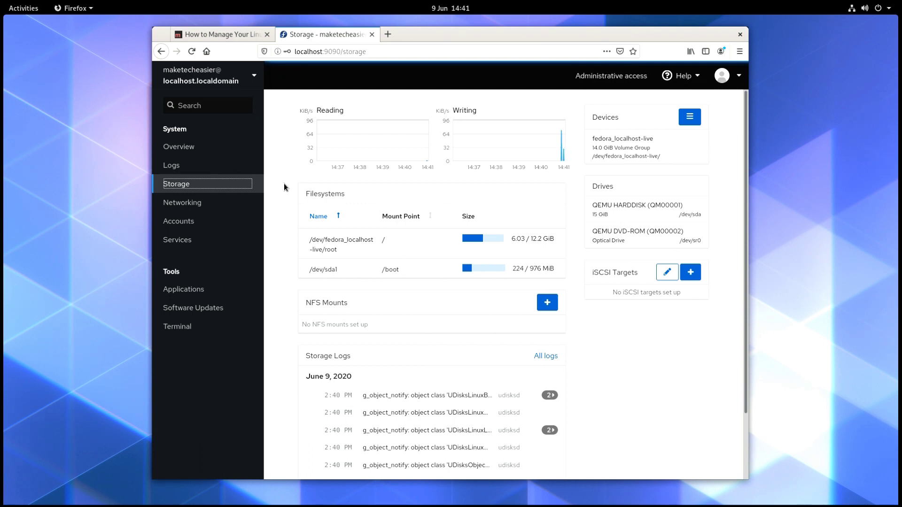
# - Browse the Networking page with firewall status and interface ens3 at 192.168.122.79/24
pyautogui.click(180, 207)
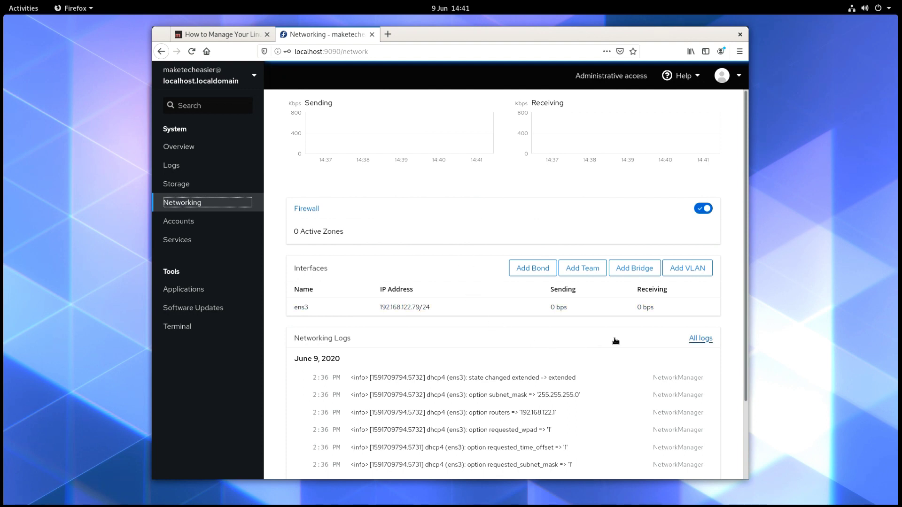
pyautogui.scroll(-3, 620, 335)
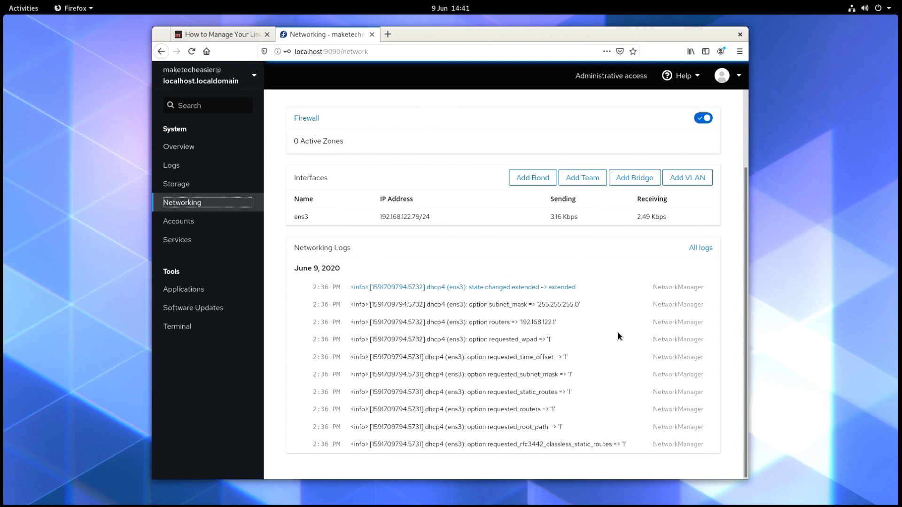
pyautogui.scroll(3, 619, 334)
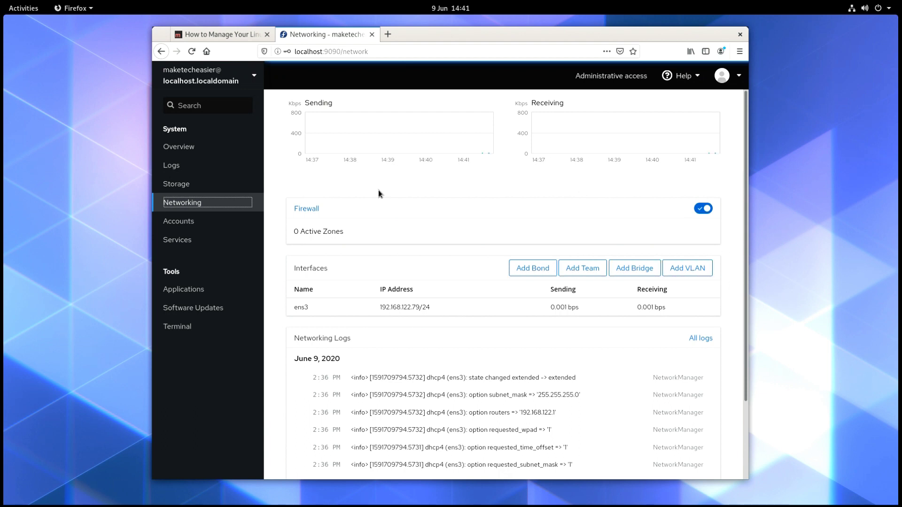
# - Review the user Accounts list, then show the system Services list
pyautogui.click(173, 229)
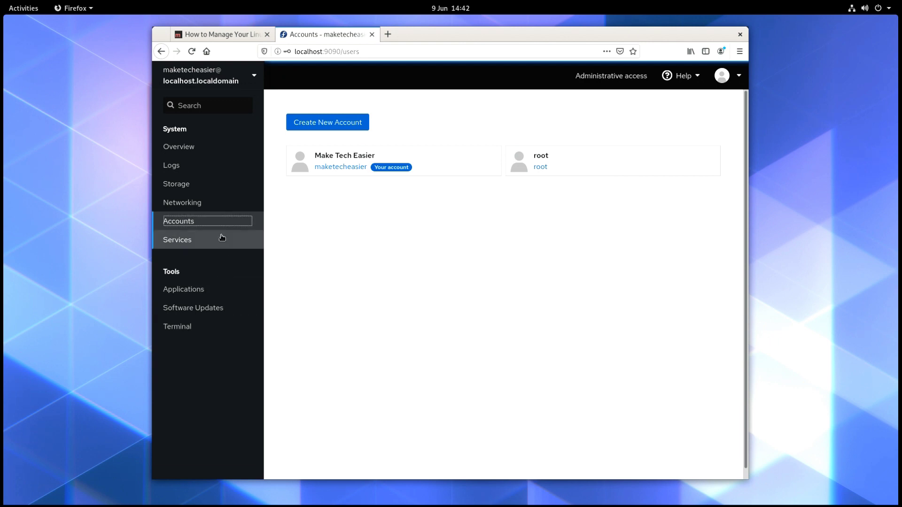
pyautogui.click(221, 239)
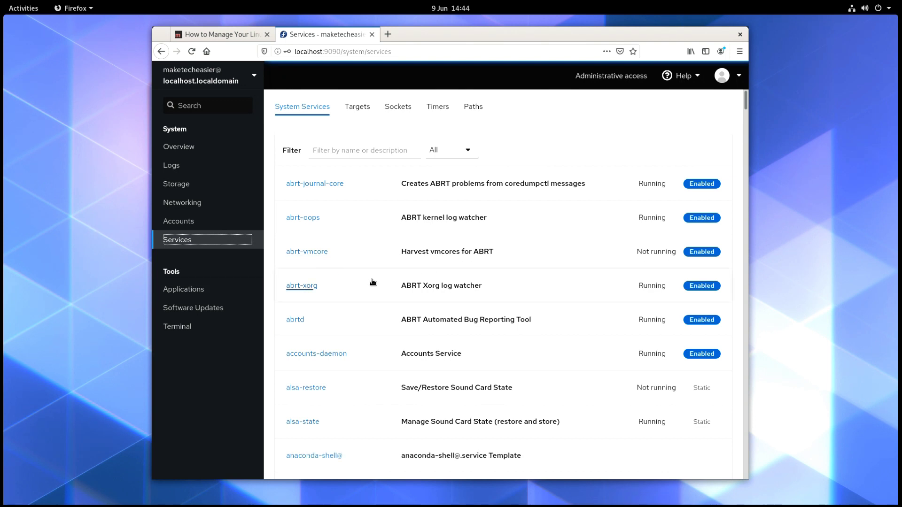
pyautogui.scroll(-8, 373, 282)
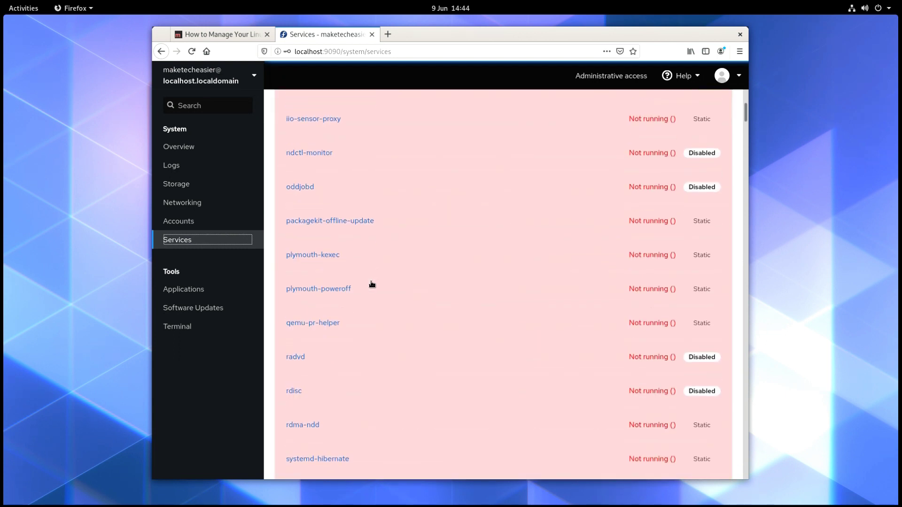
pyautogui.scroll(8, 373, 284)
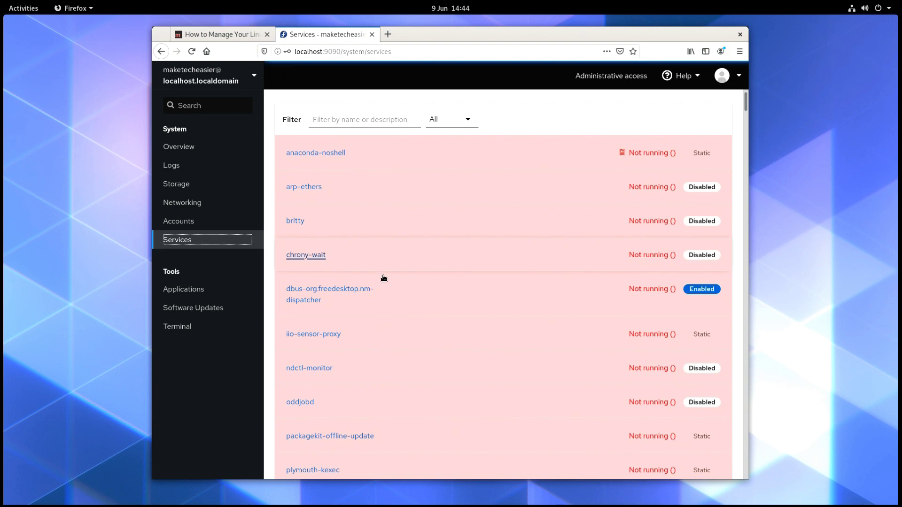
pyautogui.scroll(1, 528, 280)
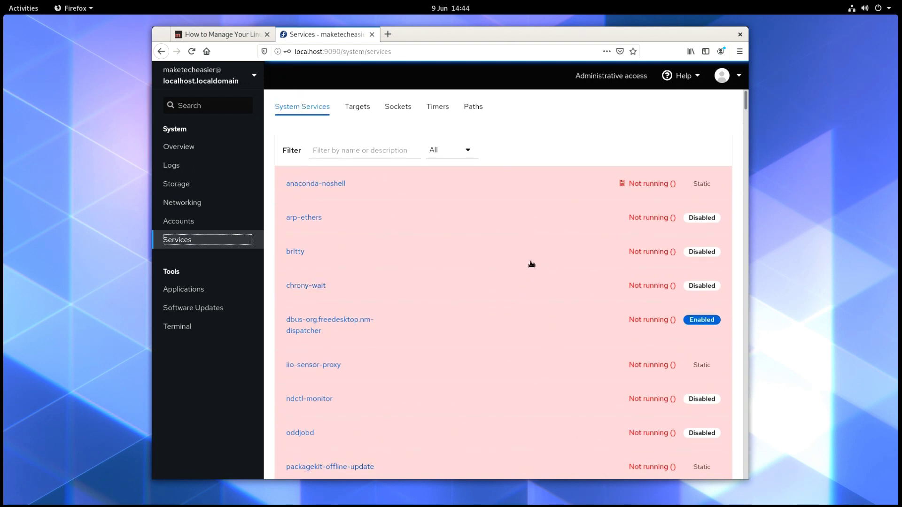
pyautogui.scroll(-9, 531, 264)
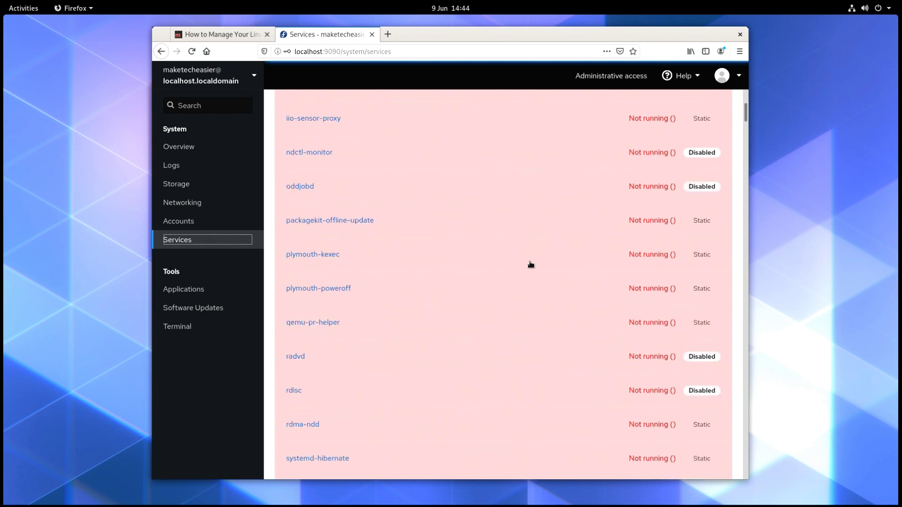
pyautogui.scroll(-5, 531, 264)
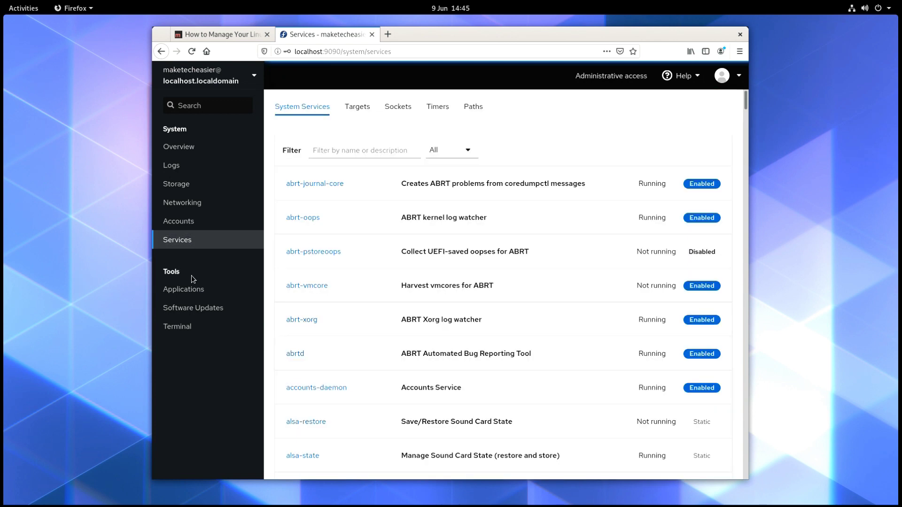
# - Browse the Applications list of add-ons like Machines, SELinux and Image Builder
pyautogui.click(203, 294)
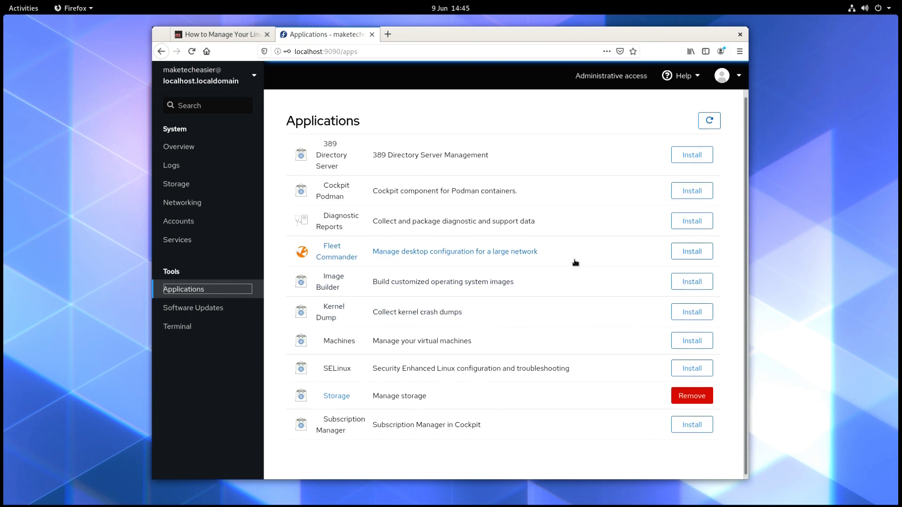
pyautogui.scroll(-1, 576, 262)
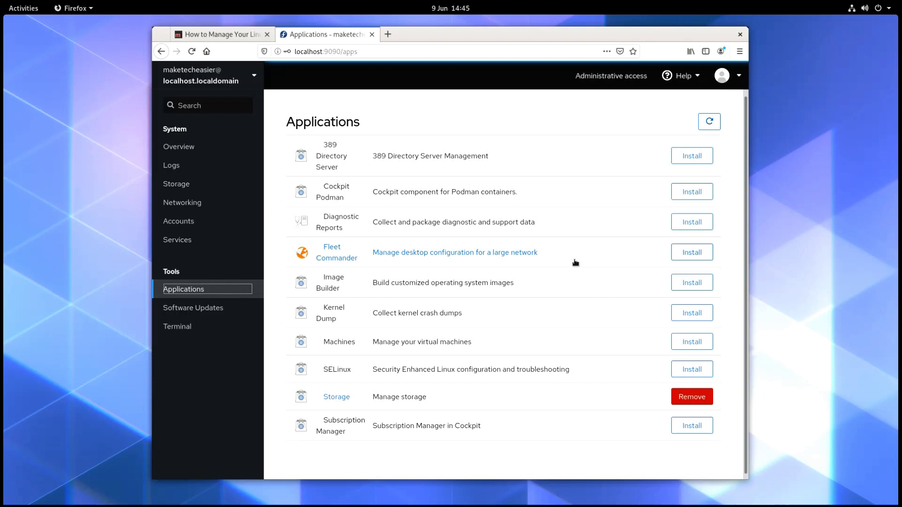
pyautogui.scroll(1, 575, 262)
# - Browse Software Updates and its 2020-06-09 history of 551 updated packages
pyautogui.click(204, 311)
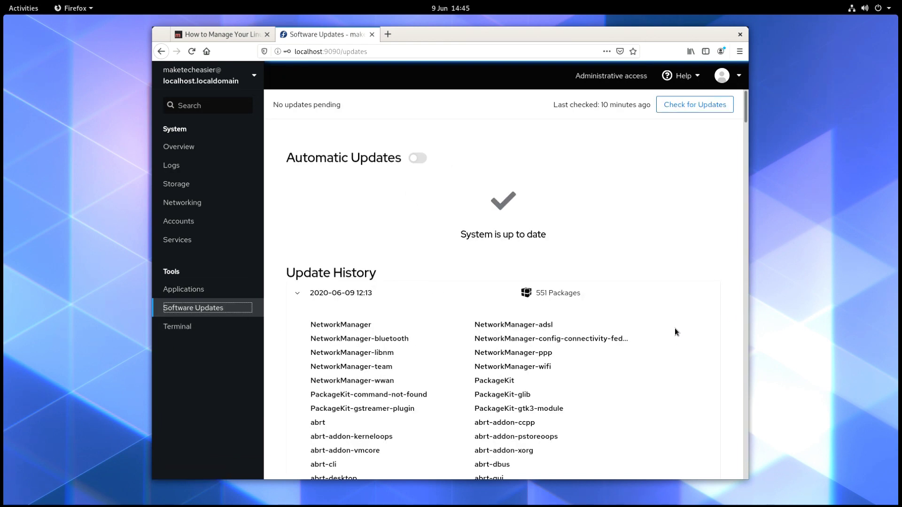
pyautogui.scroll(-5, 675, 332)
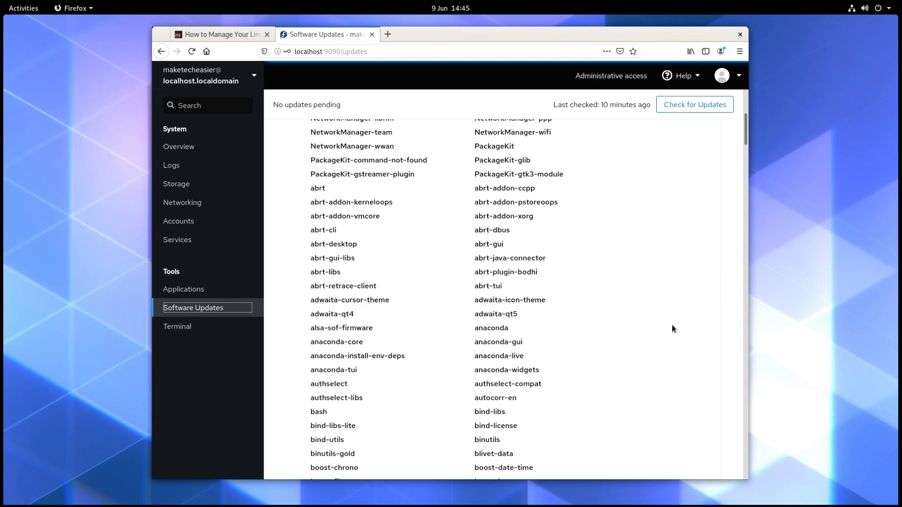
pyautogui.scroll(-3, 672, 326)
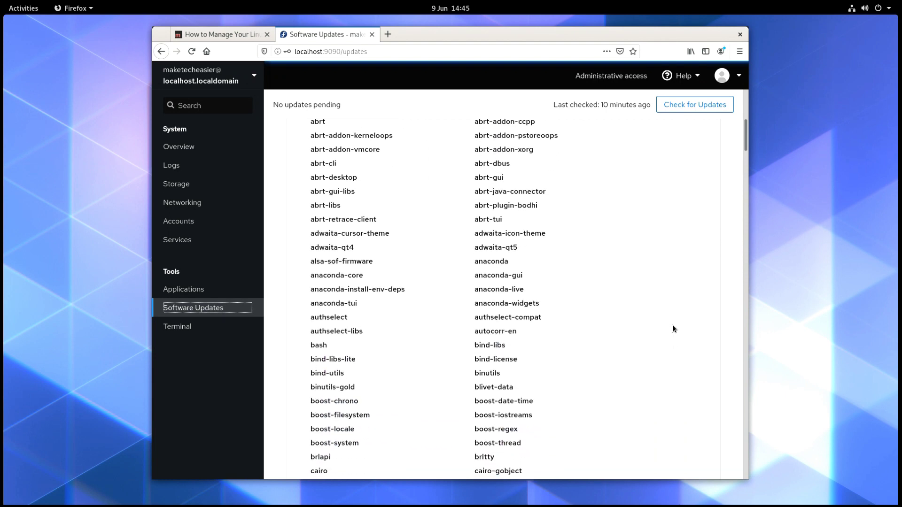
pyautogui.scroll(6, 673, 325)
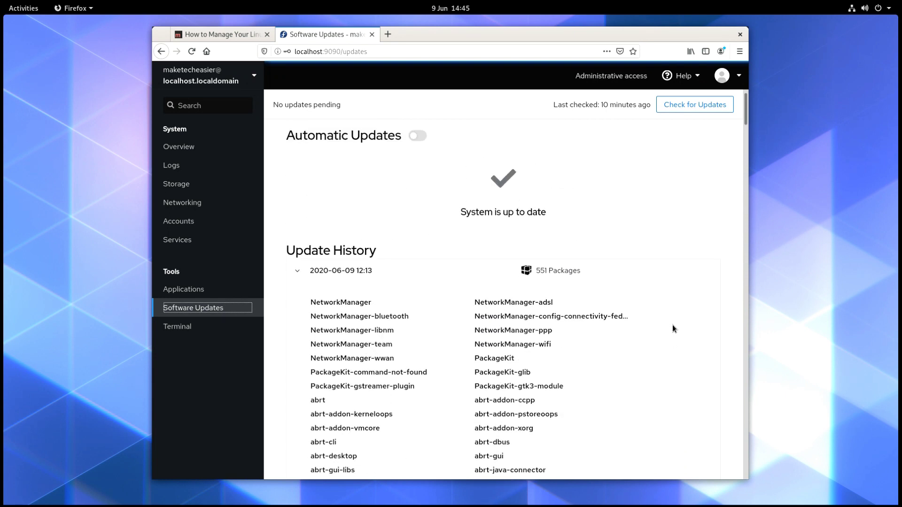
pyautogui.scroll(-15, 673, 326)
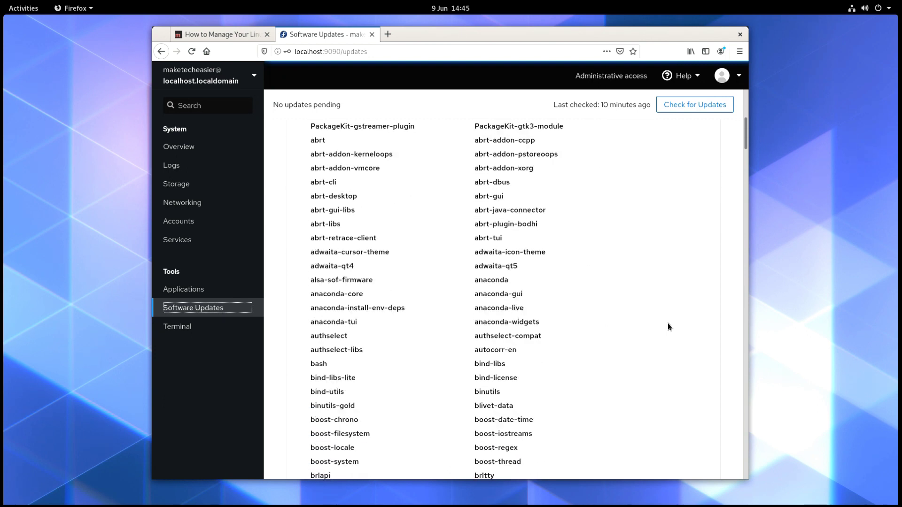
pyautogui.scroll(-20, 669, 326)
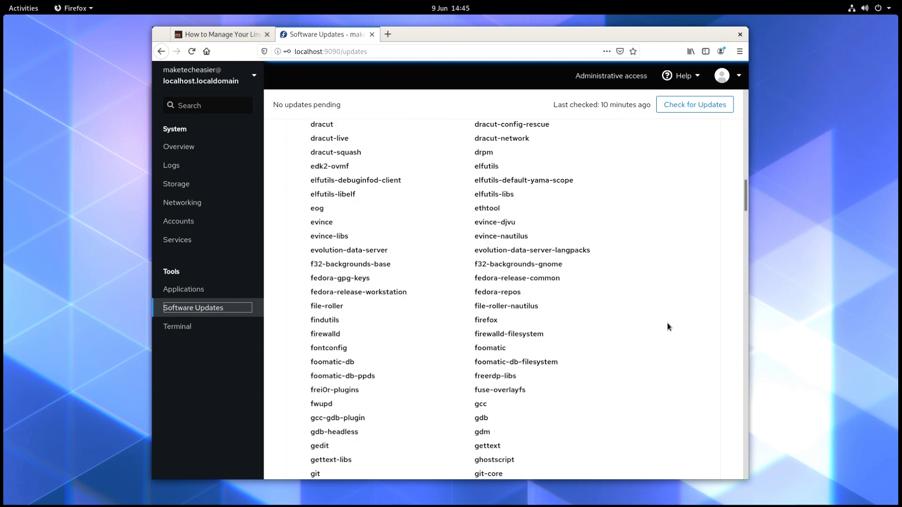
pyautogui.scroll(-3, 669, 326)
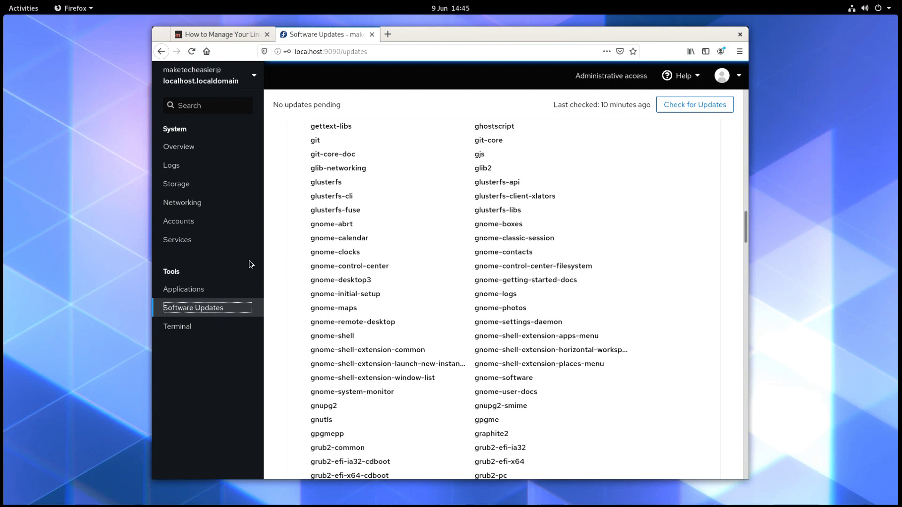
# - Bring up Cockpit's built-in Terminal with a shell prompt at localhost-live
pyautogui.click(196, 333)
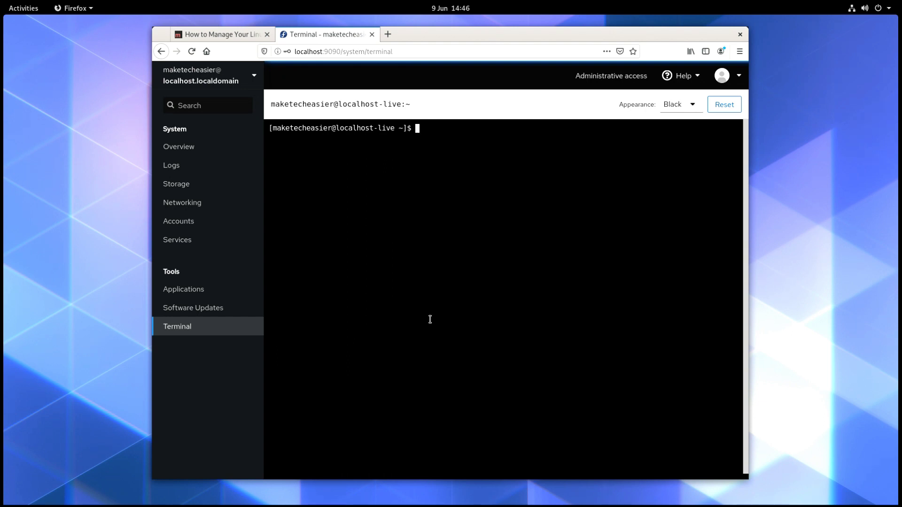
# - Select localhost from the host list, view its CPU, memory, disk and network graphs, then return to Overview
pyautogui.click(257, 82)
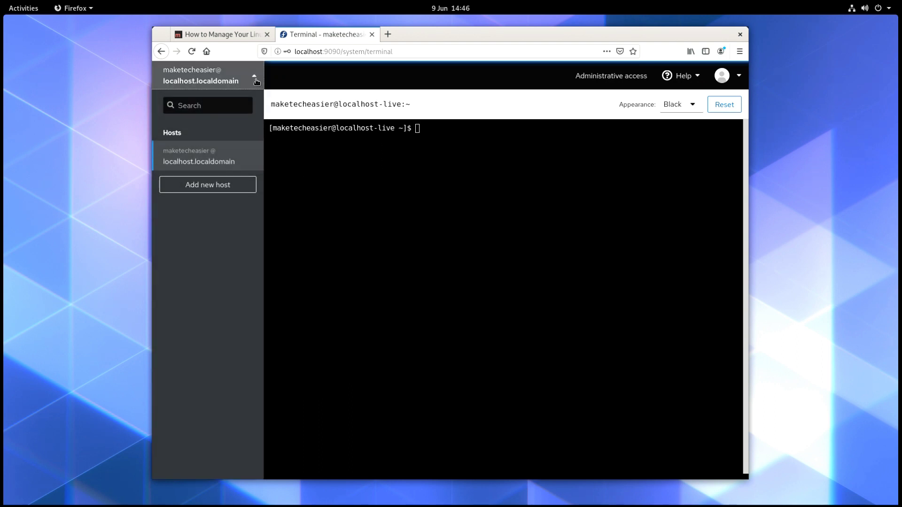
pyautogui.click(209, 162)
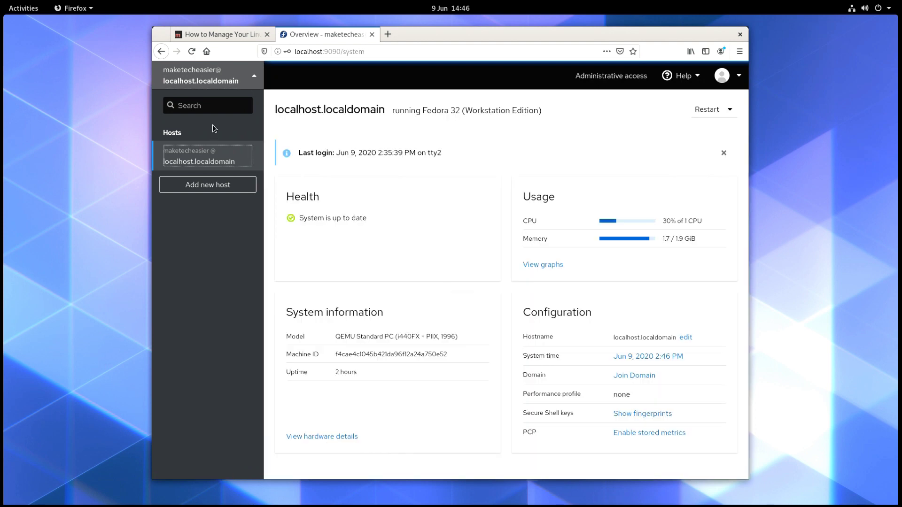
pyautogui.click(253, 86)
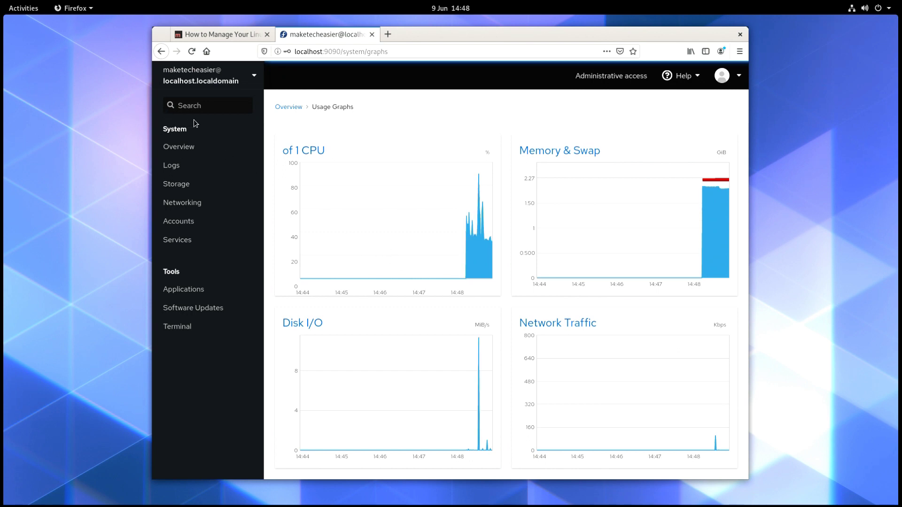
pyautogui.click(300, 108)
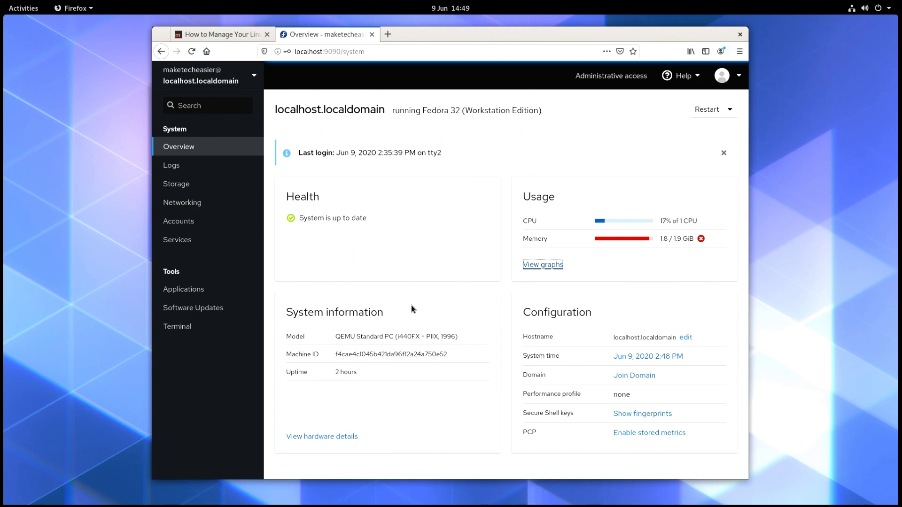
# - Open the hardware details page and scroll through its PCI device and memory module tables
pyautogui.click(323, 437)
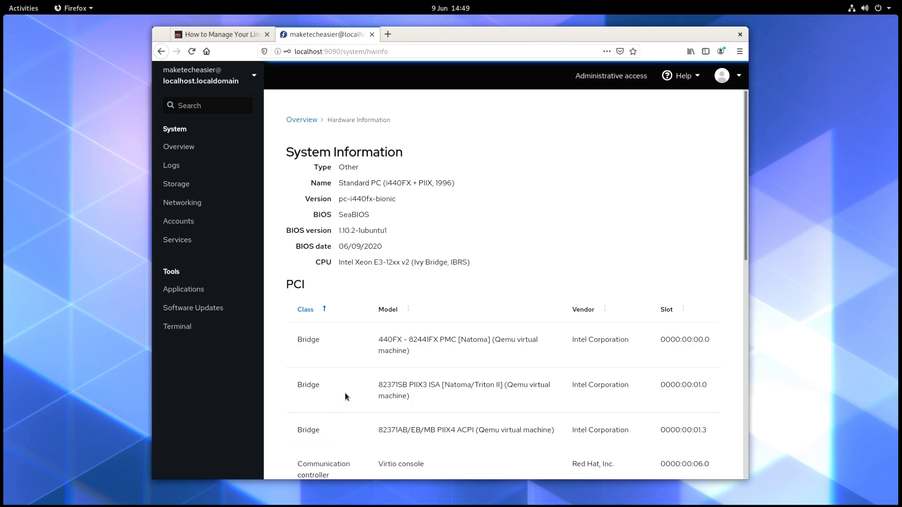
pyautogui.scroll(-5, 344, 396)
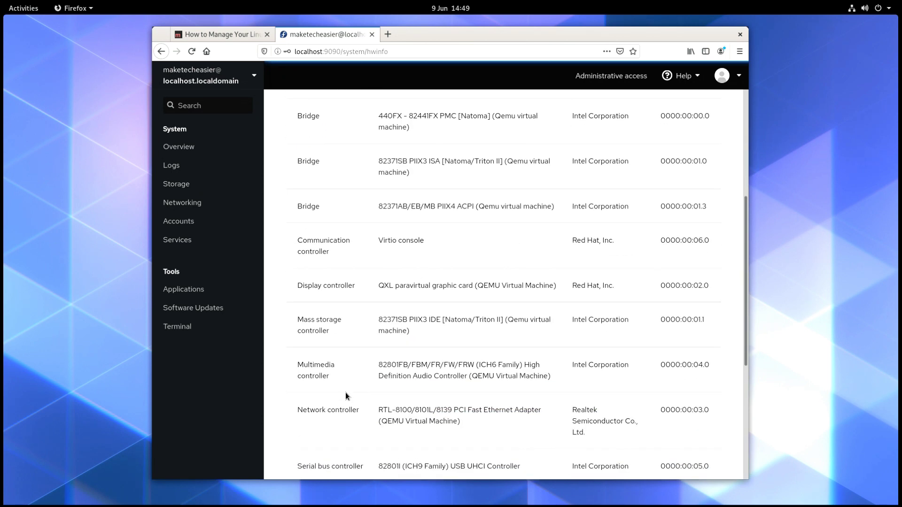
pyautogui.scroll(-4, 345, 395)
pyautogui.scroll(-2, 346, 392)
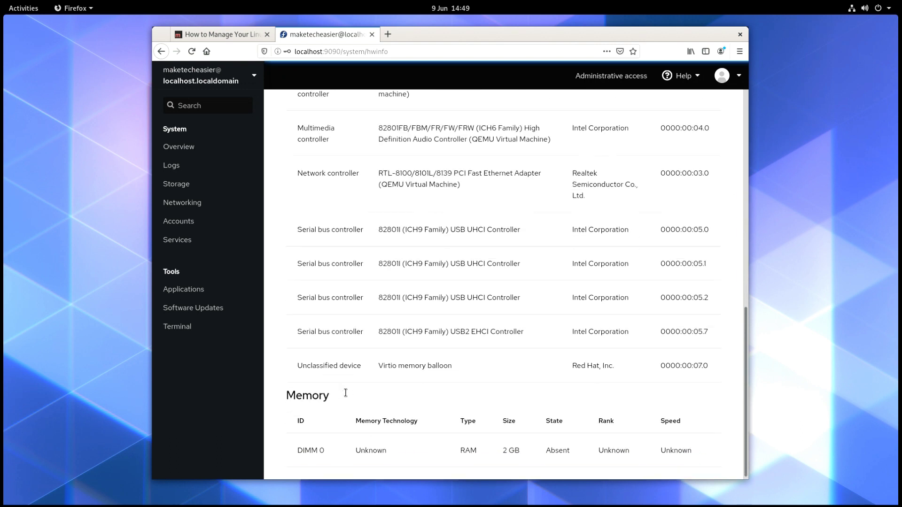
pyautogui.scroll(10, 346, 393)
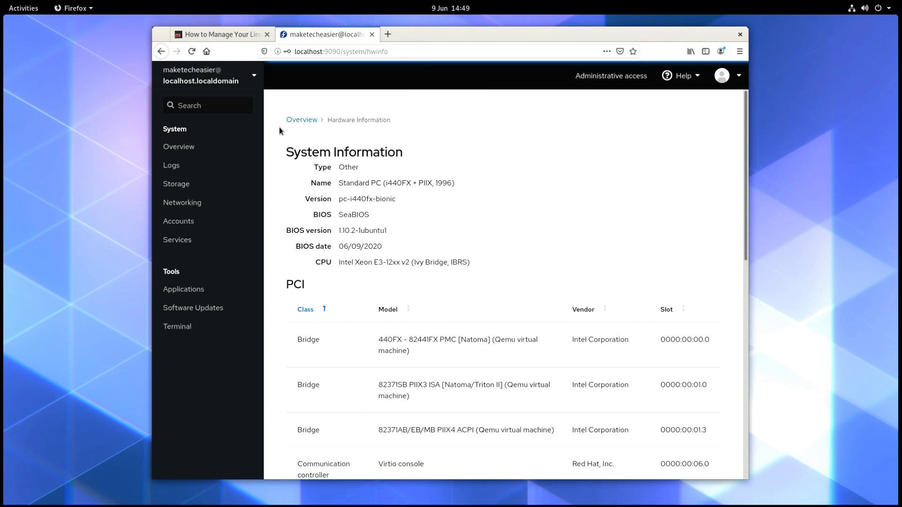
# - Go back to the localhost.localdomain Overview page via the Overview breadcrumb
pyautogui.click(301, 120)
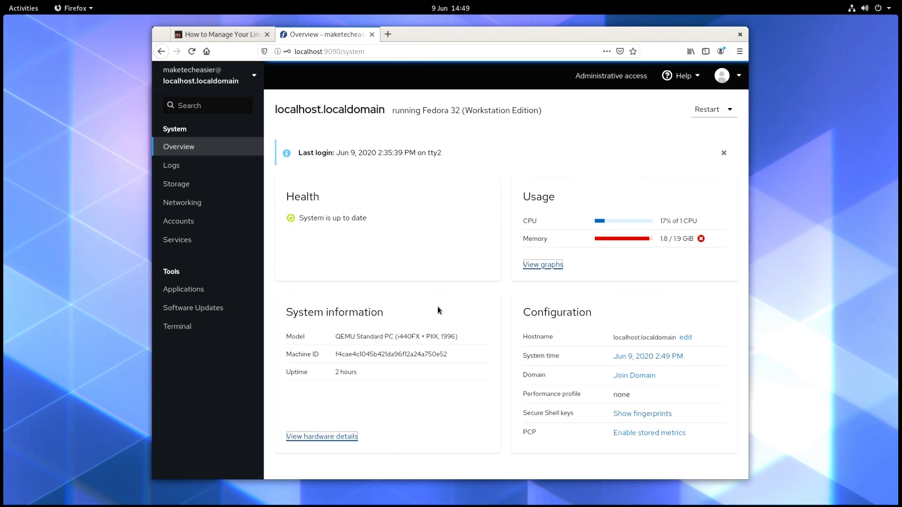